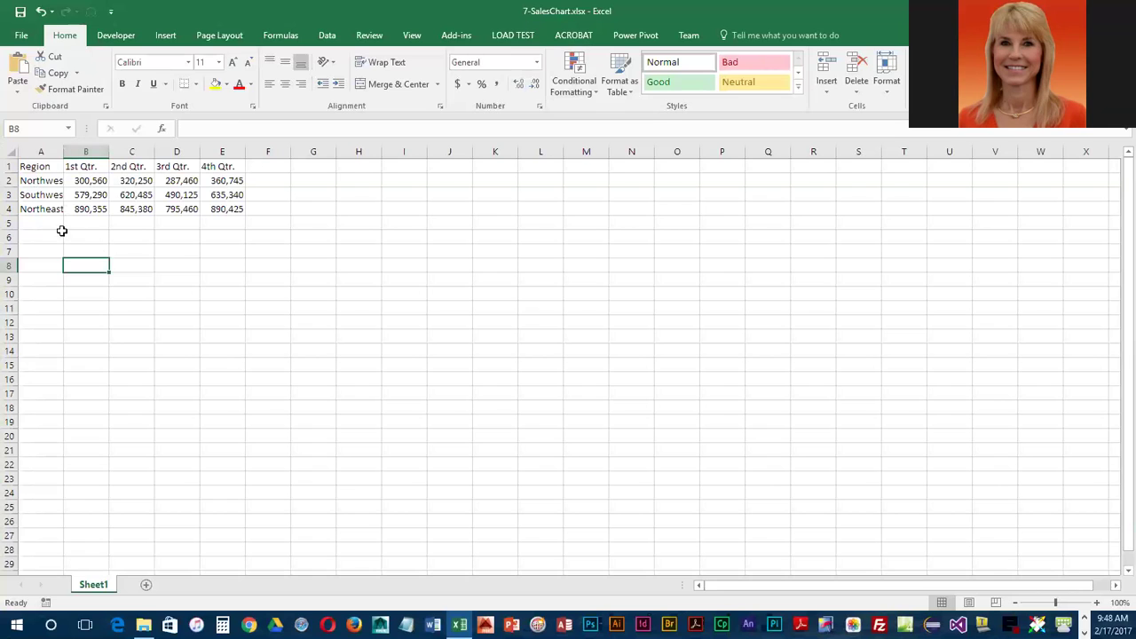
# Select the sales table A1:E4, from the Region heading to Northeast's 4th Qtr. figure.
pyautogui.moveTo(36, 166); pyautogui.dragTo(216, 209)
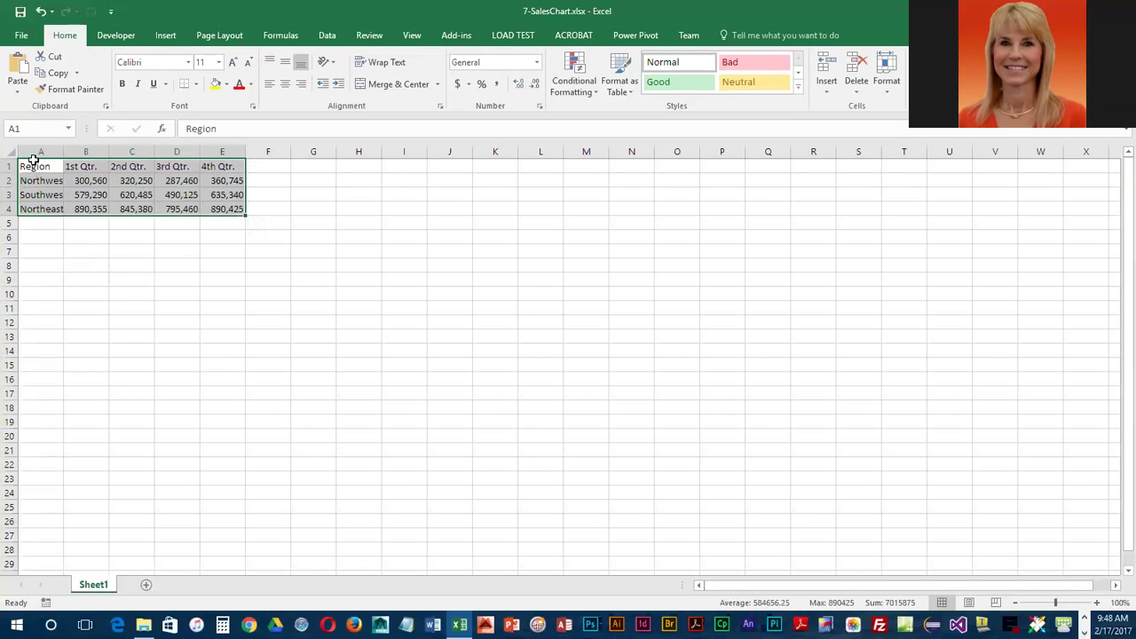
# Open Recommended Charts for the sales table and preview the line, stacked column and stacked area options.
pyautogui.click(168, 37)
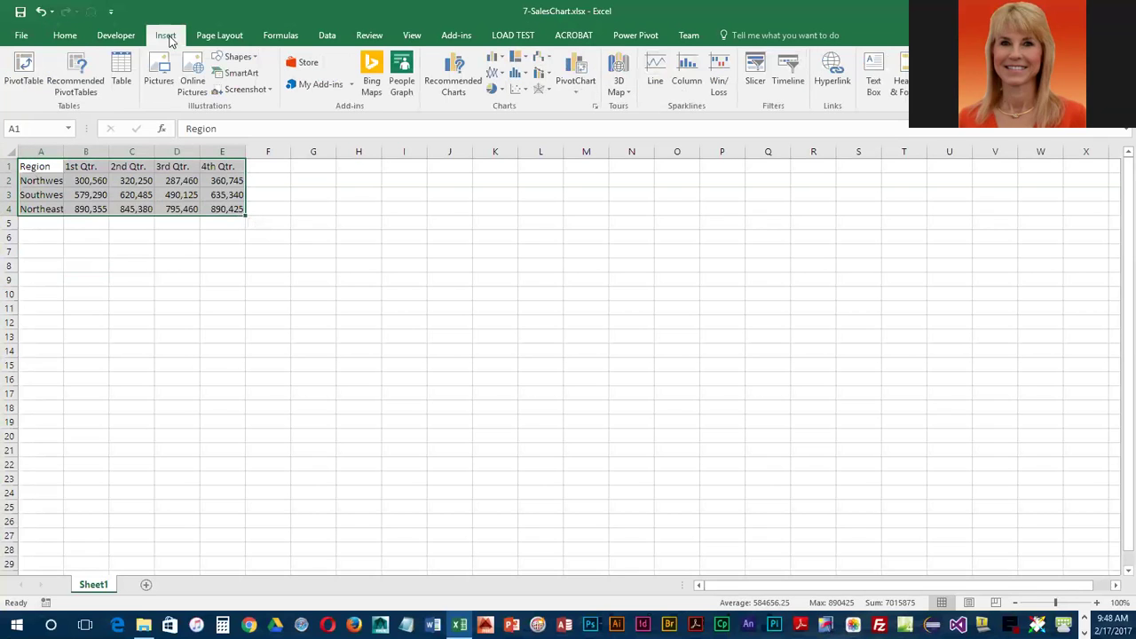
pyautogui.click(452, 82)
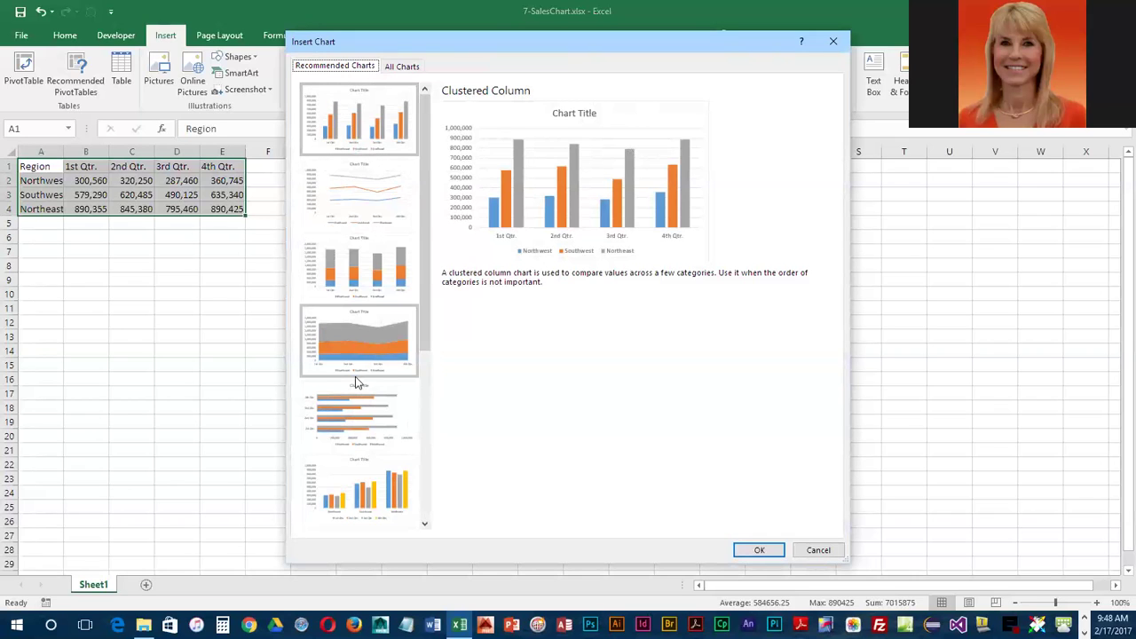
pyautogui.scroll(-3, 355, 382)
pyautogui.scroll(5, 355, 381)
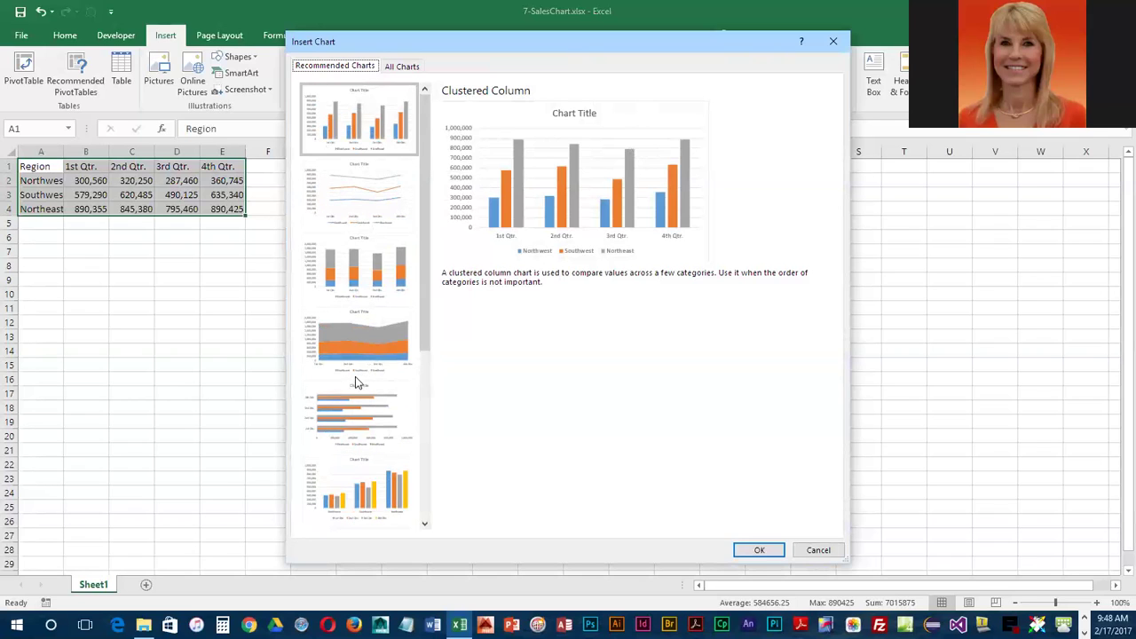
pyautogui.click(373, 205)
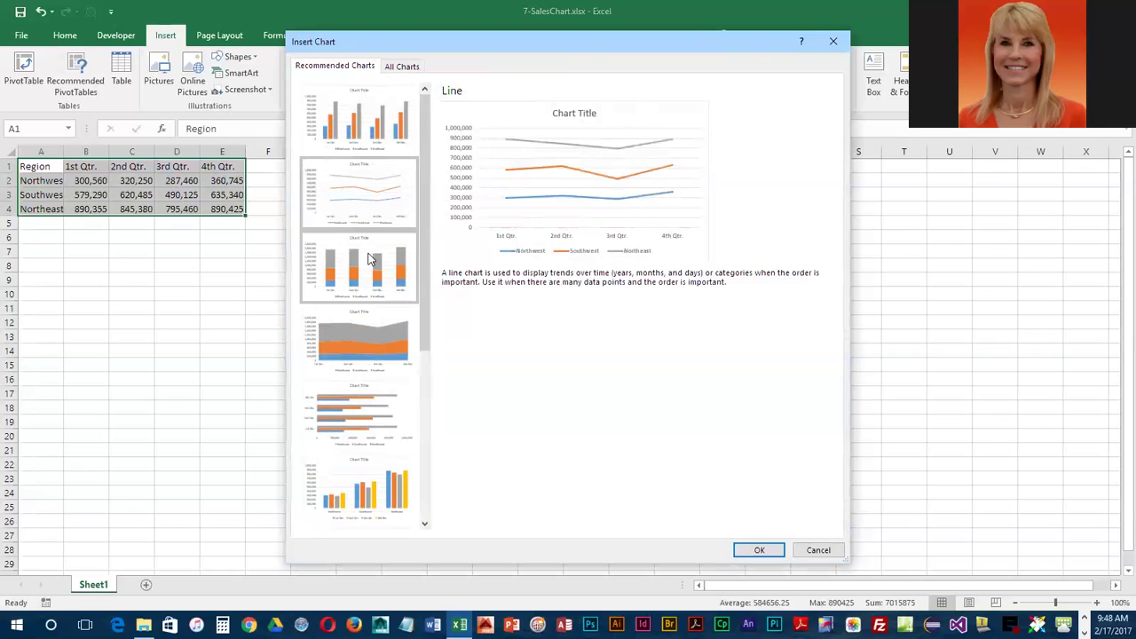
pyautogui.click(371, 259)
pyautogui.click(367, 362)
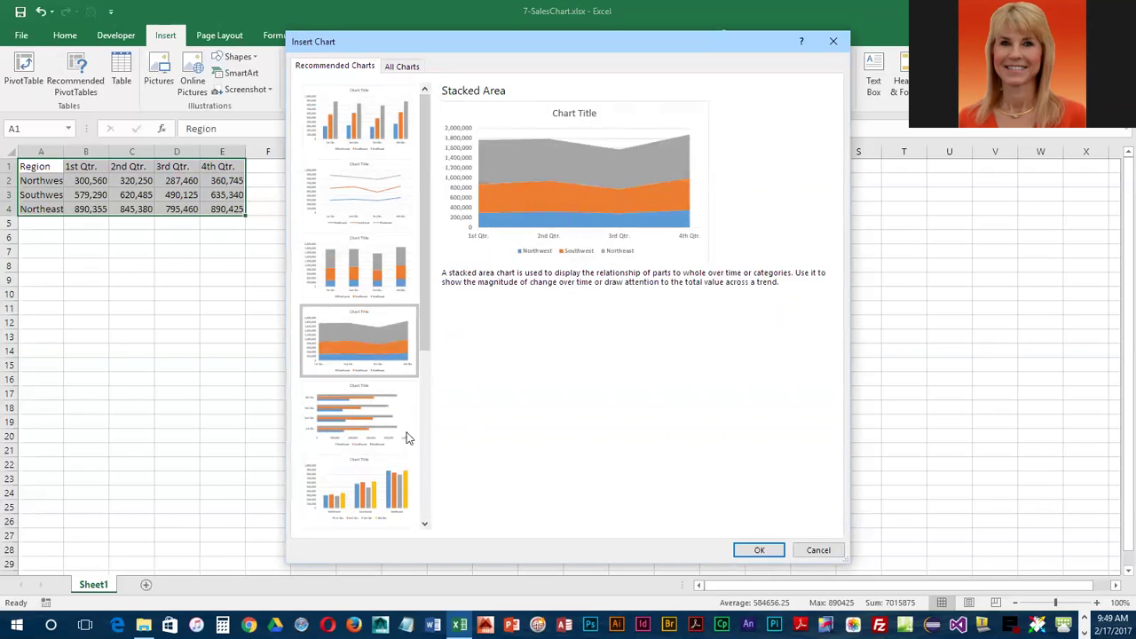
# Compare the bar, 100% stacked and funnel previews, then insert the clustered column chart grouped by quarter.
pyautogui.click(327, 428)
pyautogui.click(354, 486)
pyautogui.scroll(-3, 378, 344)
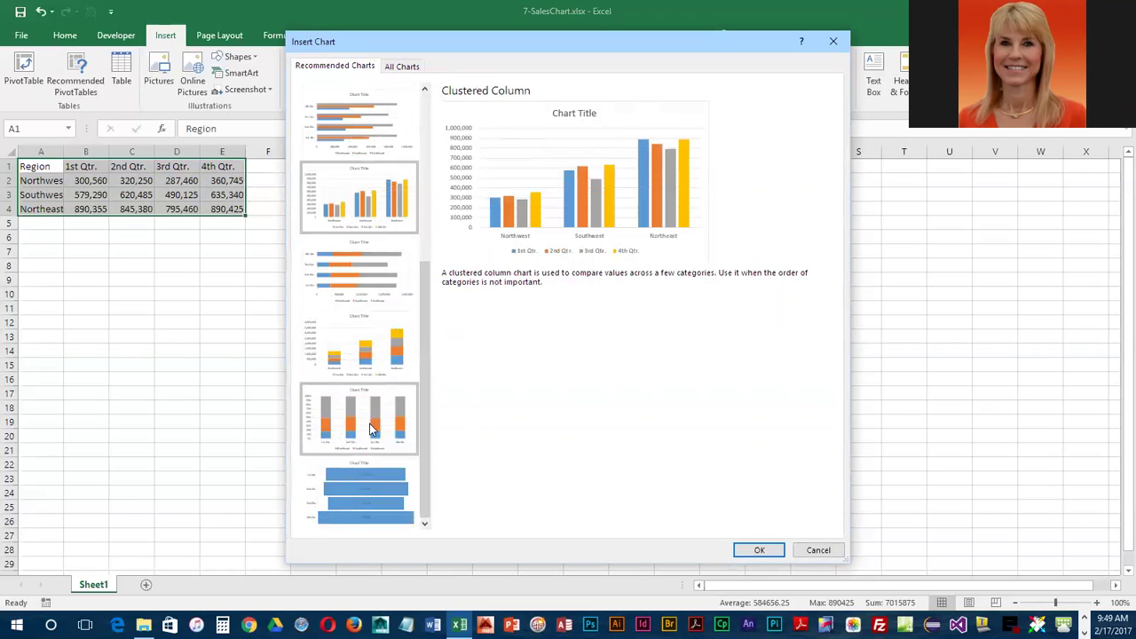
pyautogui.click(358, 406)
pyautogui.click(362, 484)
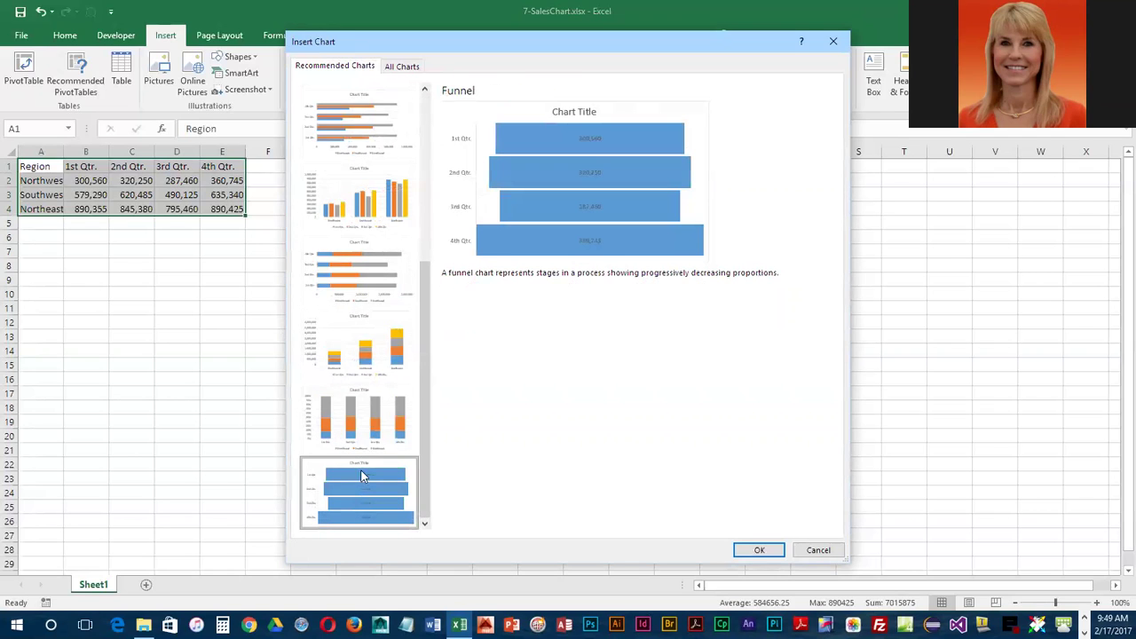
pyautogui.click(350, 424)
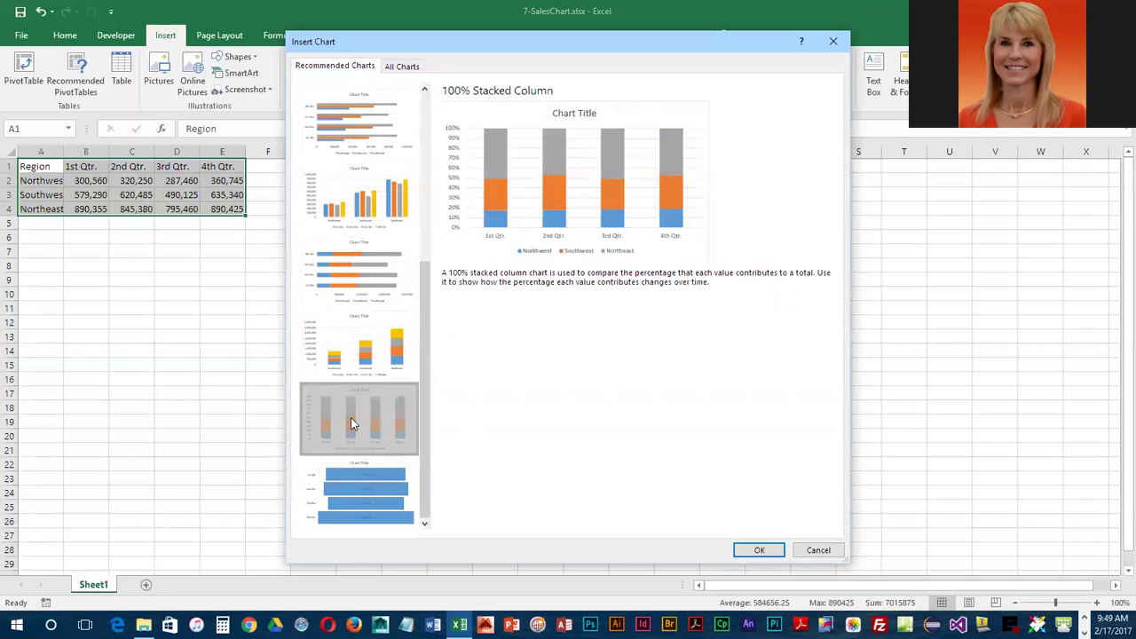
pyautogui.click(364, 356)
pyautogui.scroll(5, 359, 293)
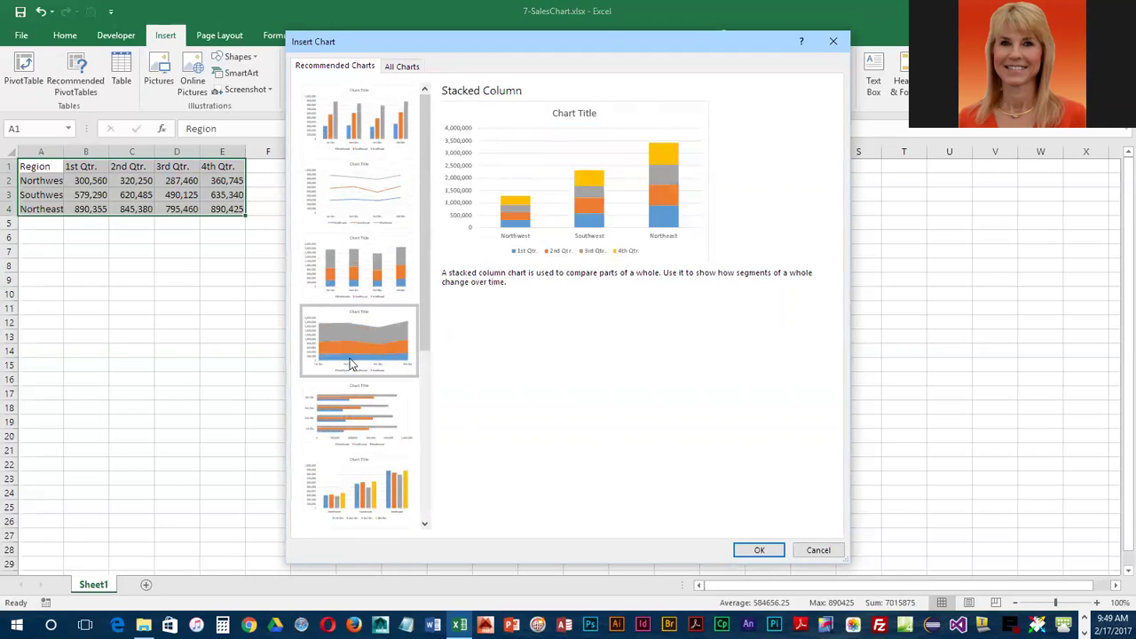
pyautogui.click(362, 115)
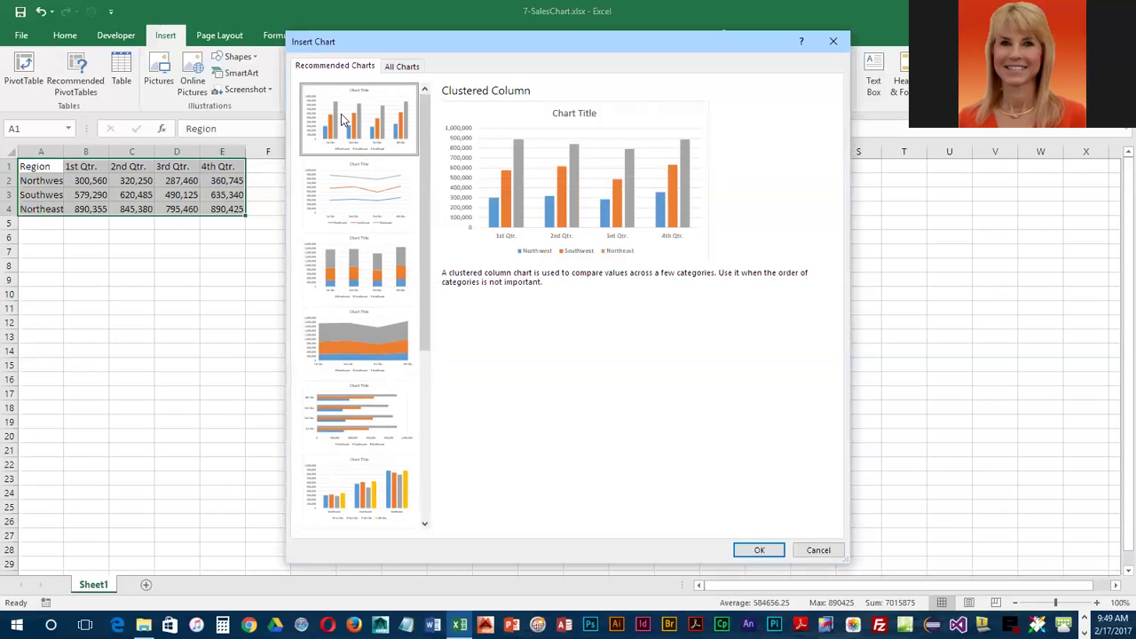
pyautogui.click(757, 549)
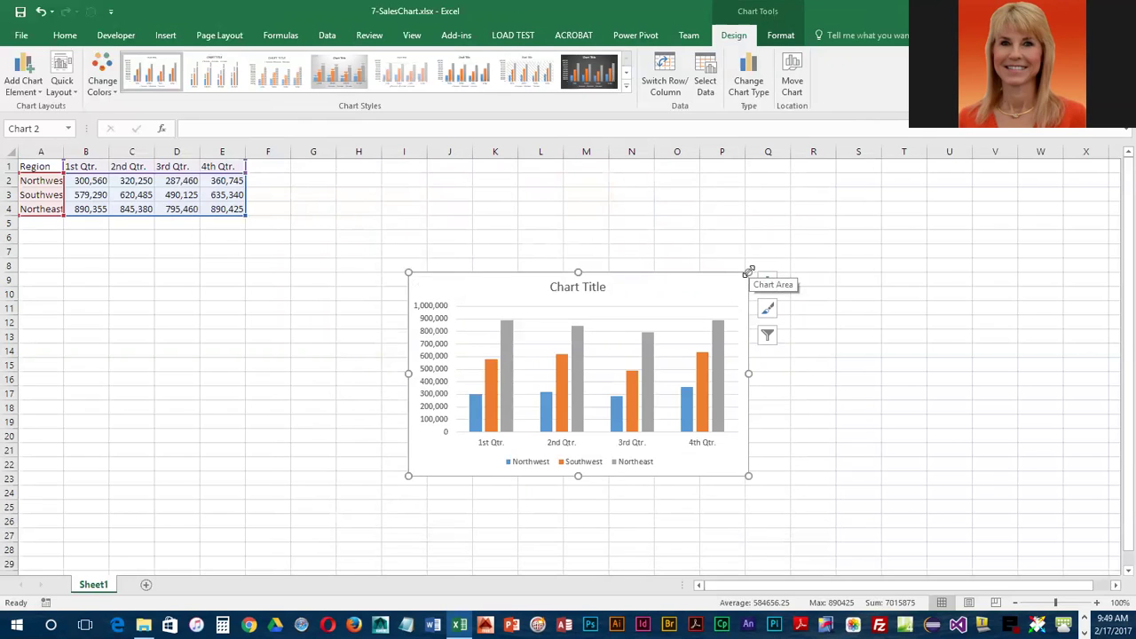
# Enlarge the chart by pulling its top-right corner up and to the right.
pyautogui.moveTo(748, 272); pyautogui.dragTo(783, 234)
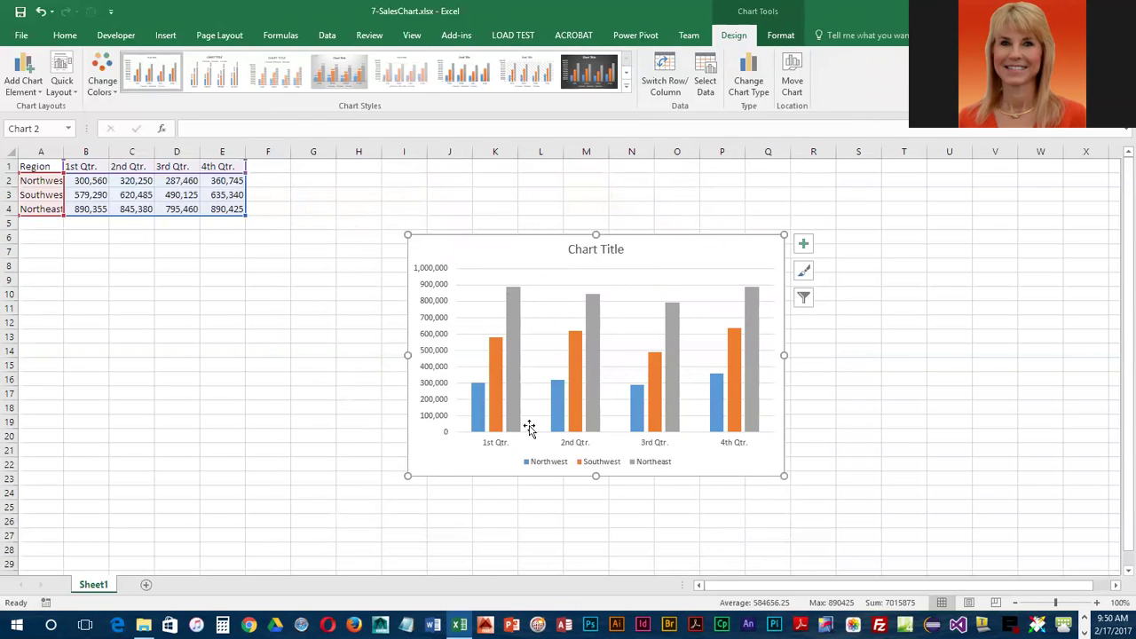
pyautogui.moveTo(596, 339)
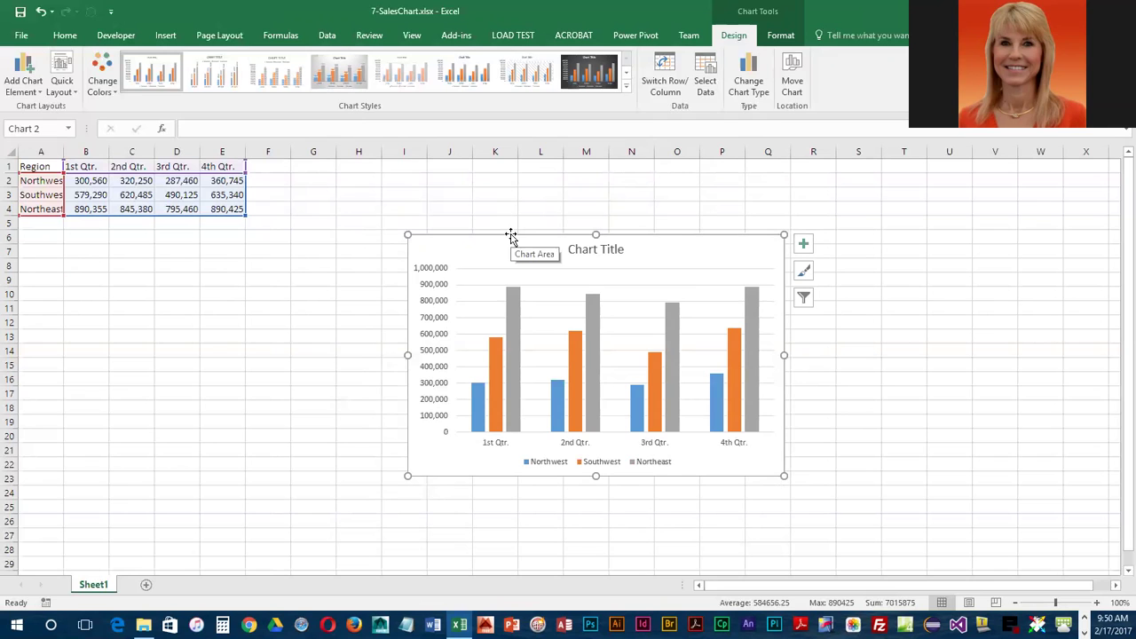
# Move the chart left so it sits below the data table, starting near A6.
pyautogui.moveTo(511, 236)
pyautogui.mouseDown()
pyautogui.moveTo(243, 272)
pyautogui.moveTo(124, 248)
pyautogui.moveTo(125, 238)
pyautogui.mouseUp()
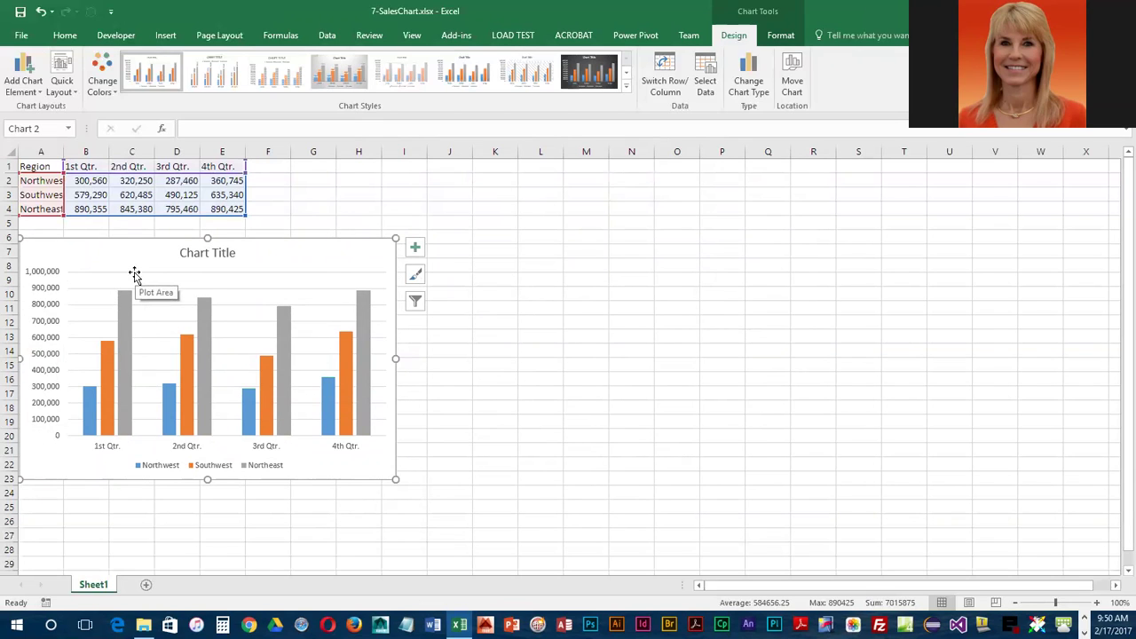
# Change Northwest's 1st Qtr. sales in B2 to 421720.
pyautogui.click(120, 206)
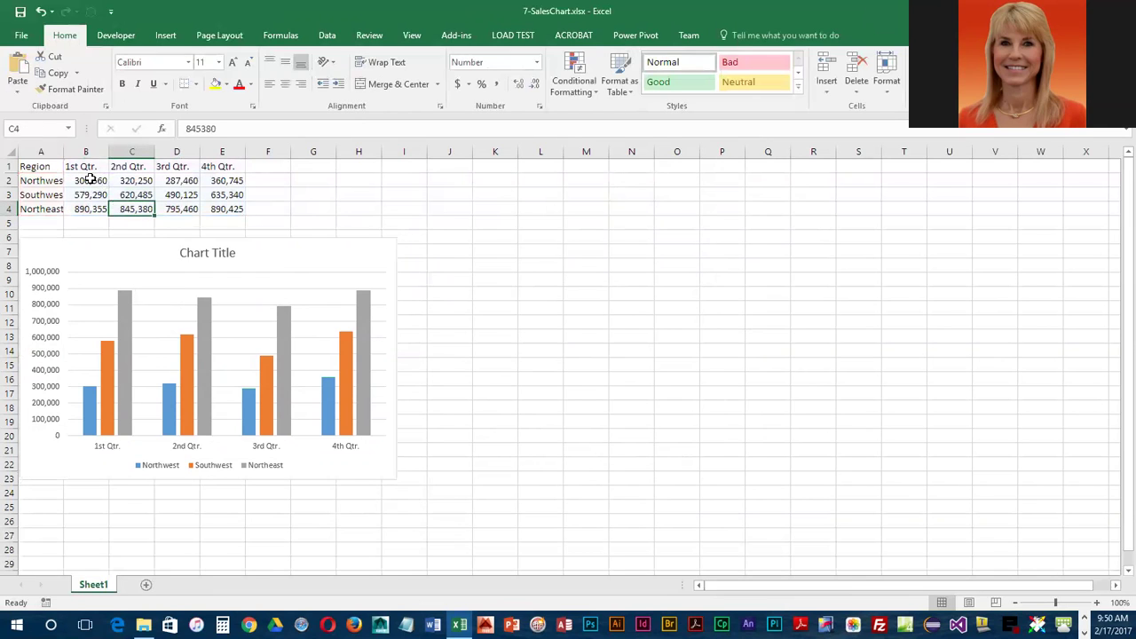
pyautogui.click(92, 179)
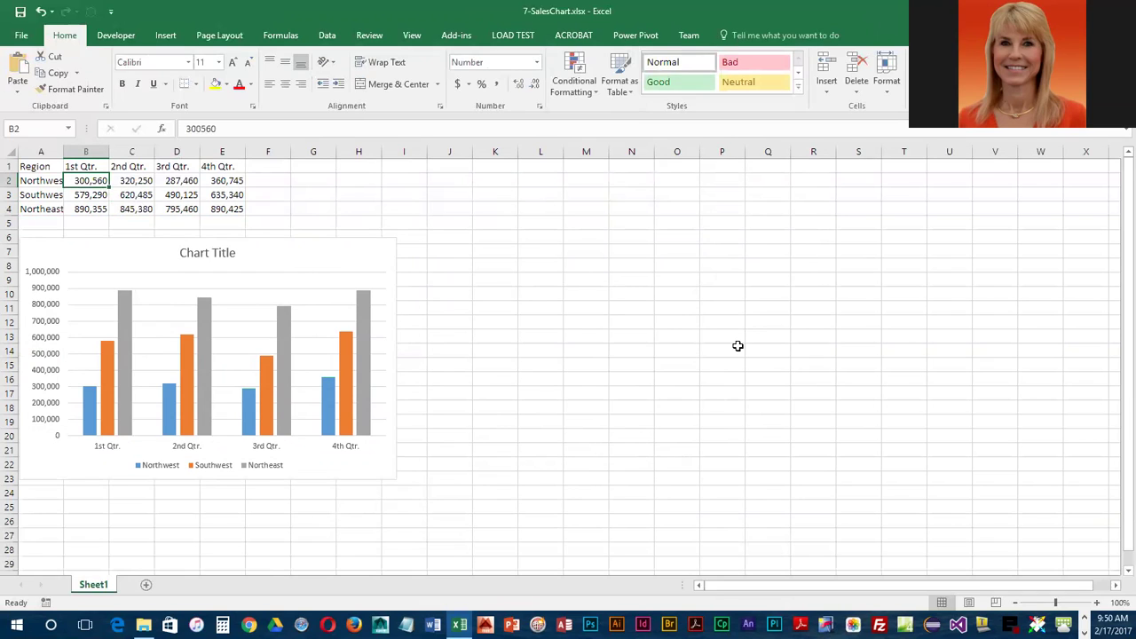
pyautogui.write('421')
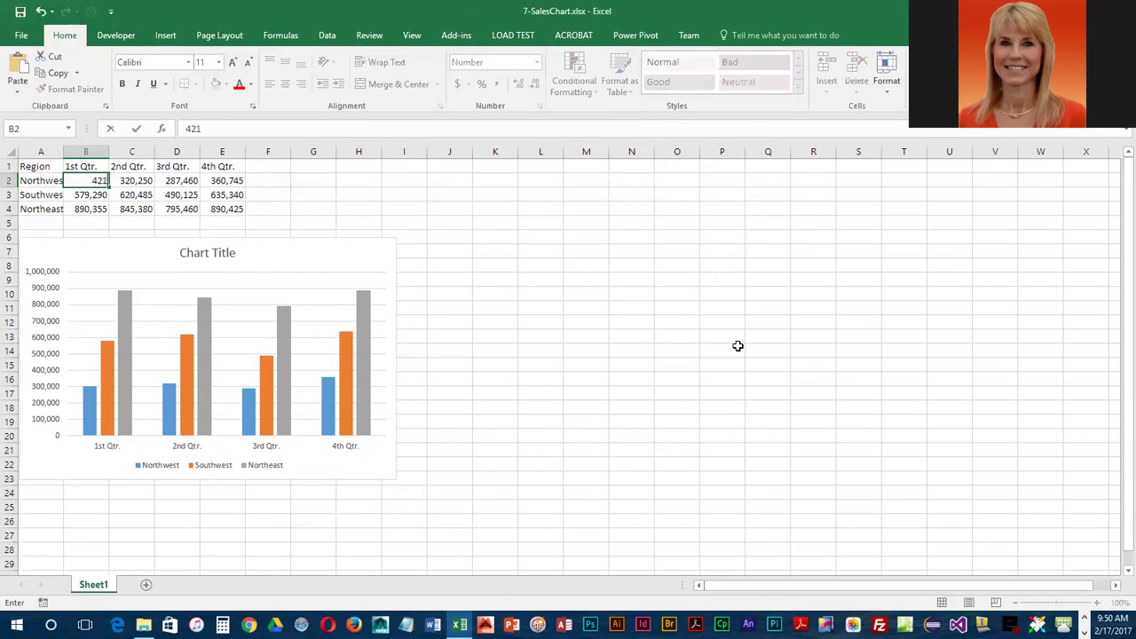
pyautogui.write('720')
pyautogui.press('Return')
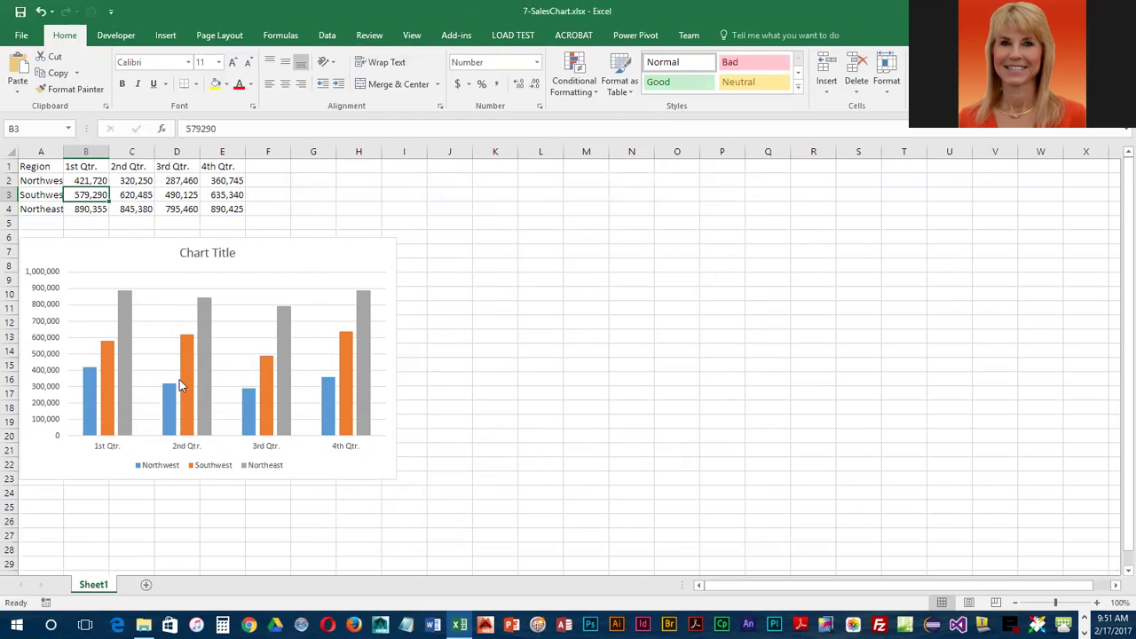
pyautogui.moveTo(179, 385)
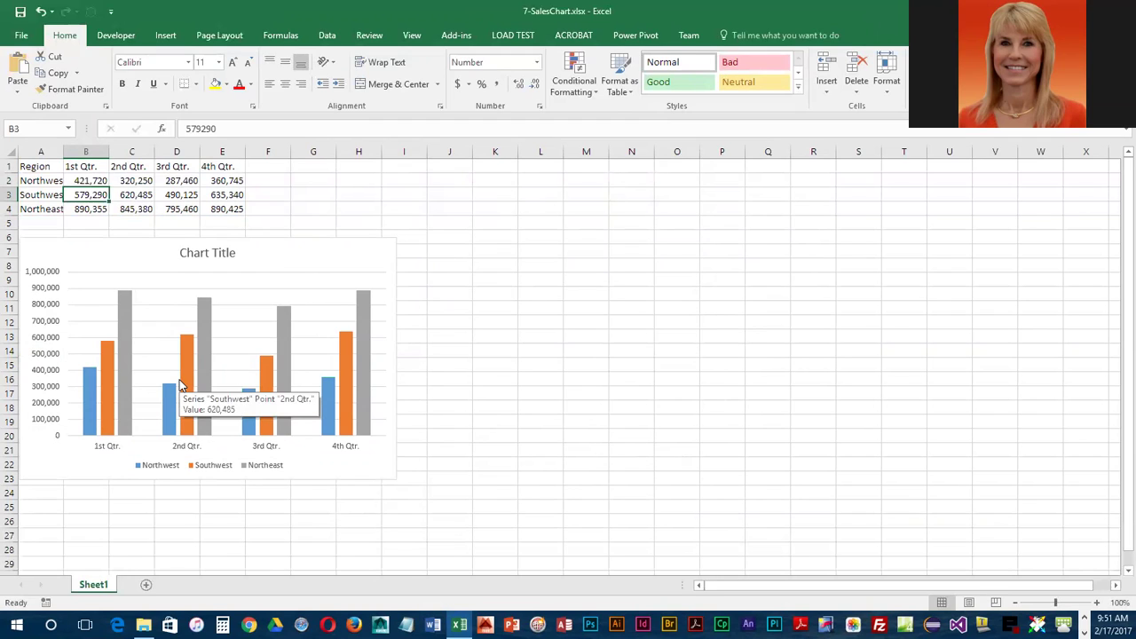
# Change Northwest's 3rd Qtr. sales in D2 to 397460.
pyautogui.click(181, 184)
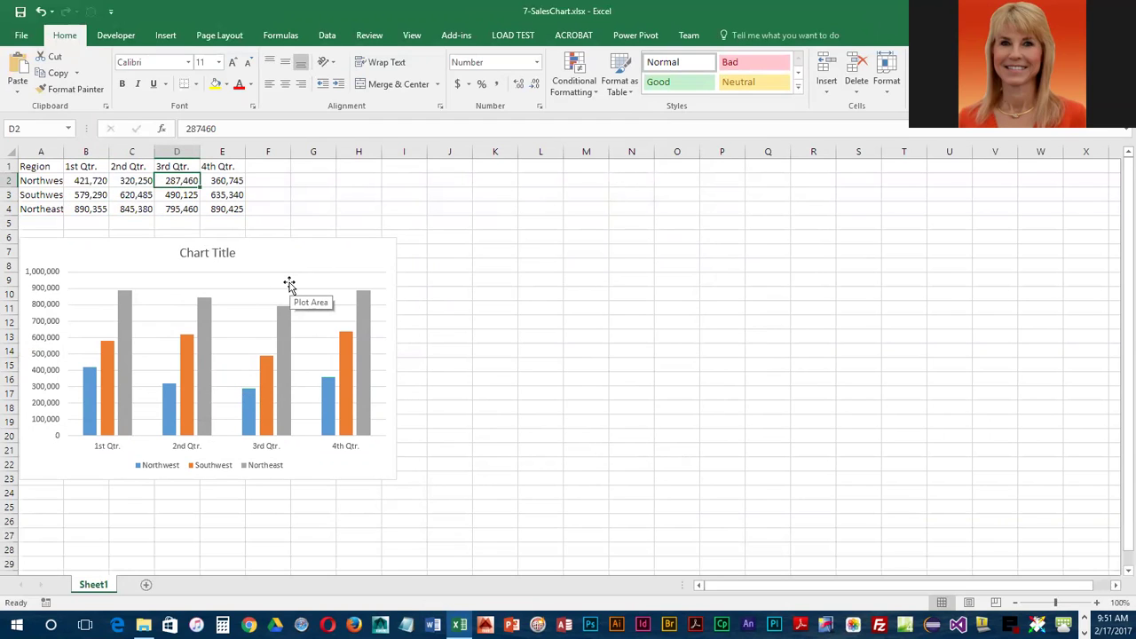
pyautogui.write('397')
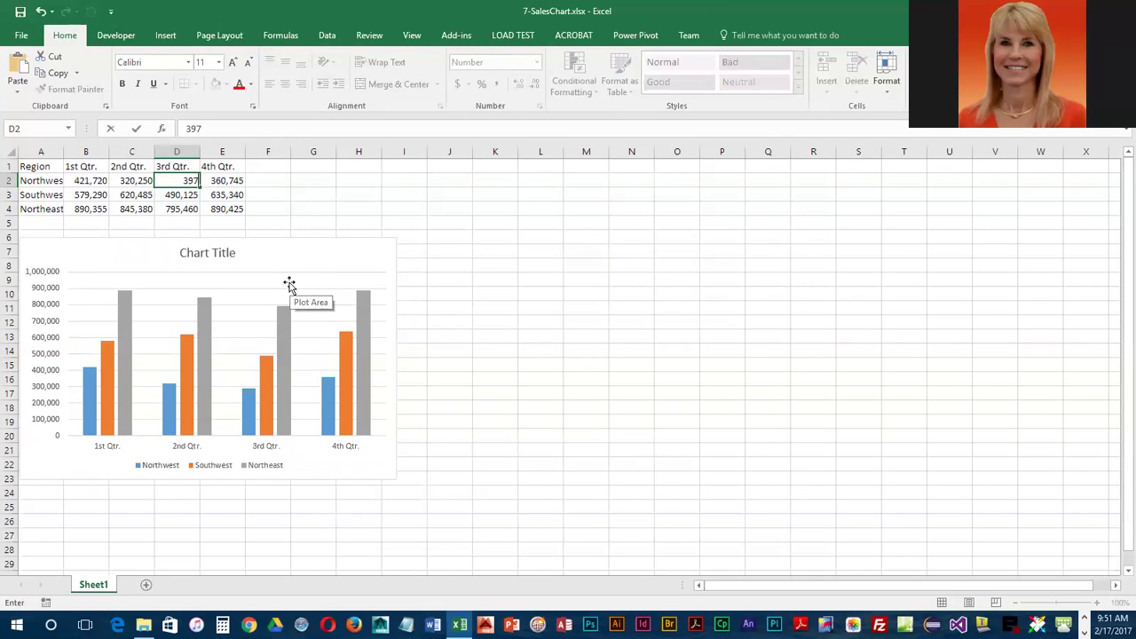
pyautogui.write('460')
pyautogui.press('Return')
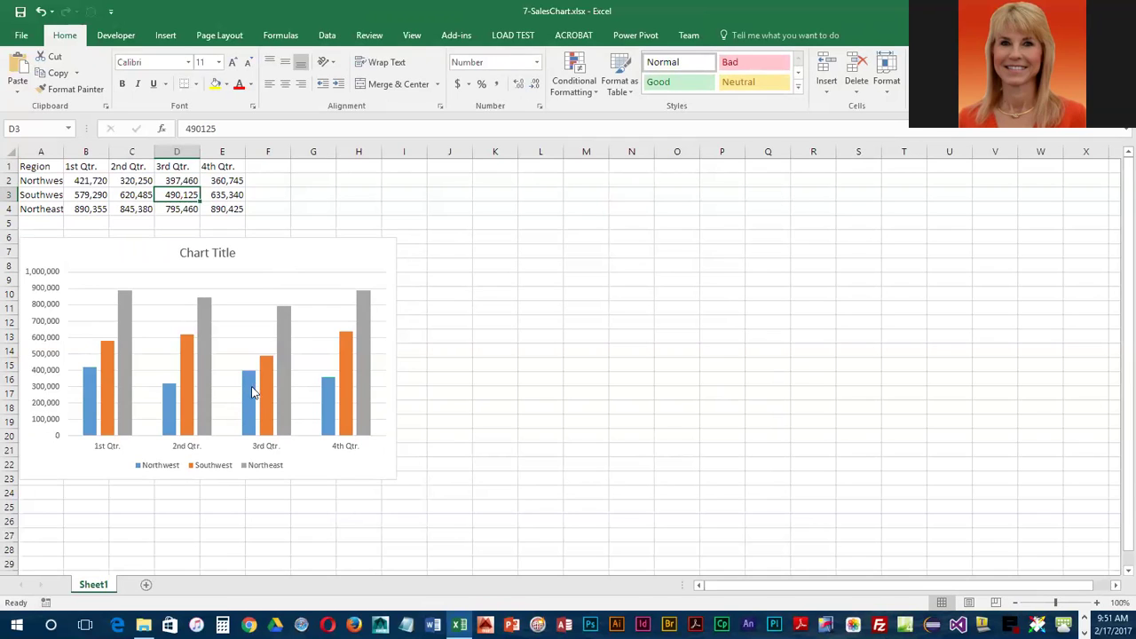
pyautogui.moveTo(254, 387)
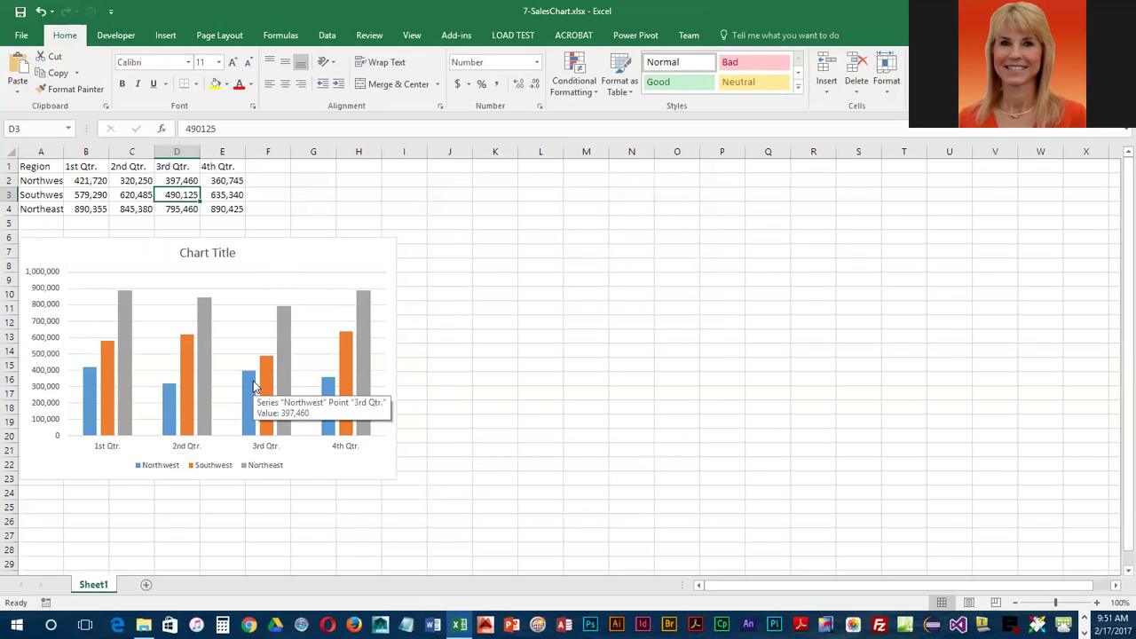
# Enter Southeast in A5 with 290450, 320765, 270,450 and 300455 across B5:E5.
pyautogui.click(51, 226)
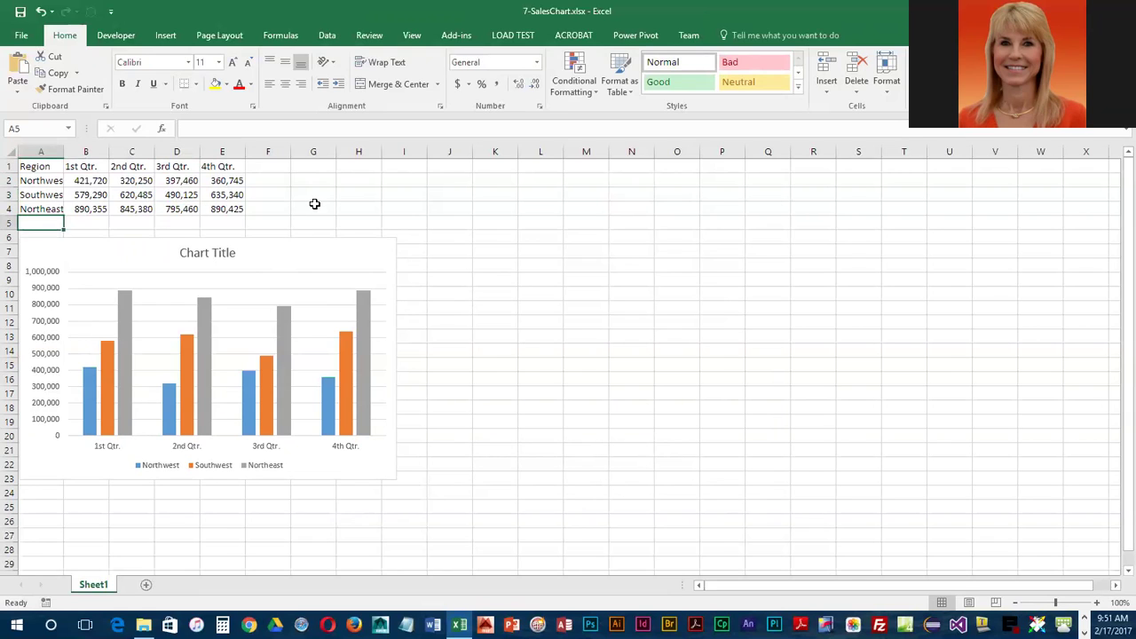
pyautogui.write('South')
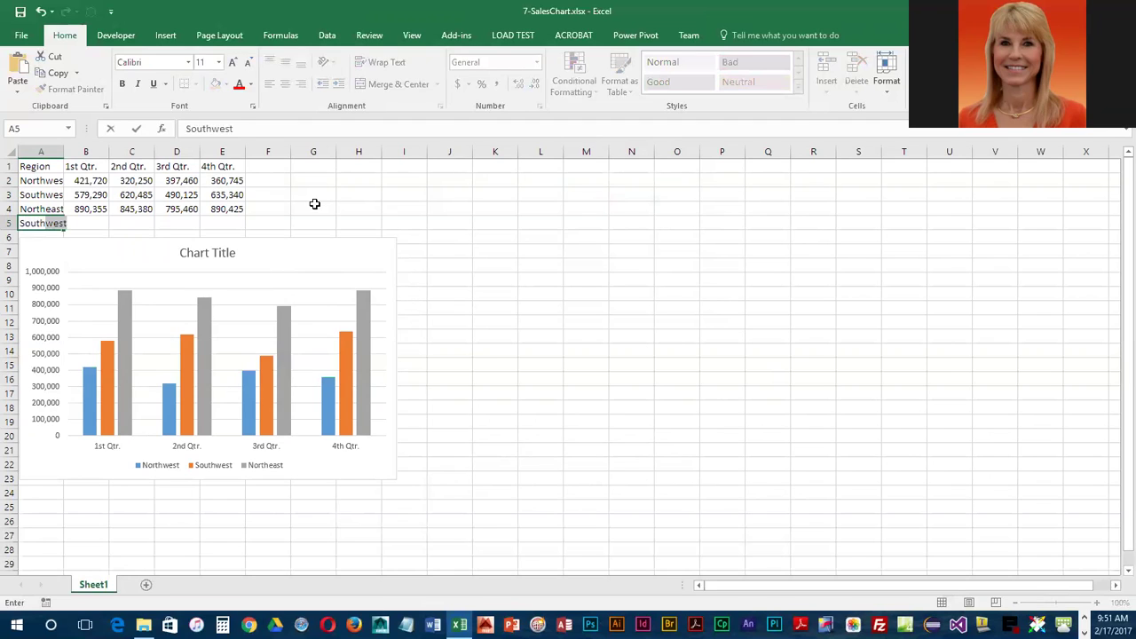
pyautogui.write('east')
pyautogui.press('Tab')
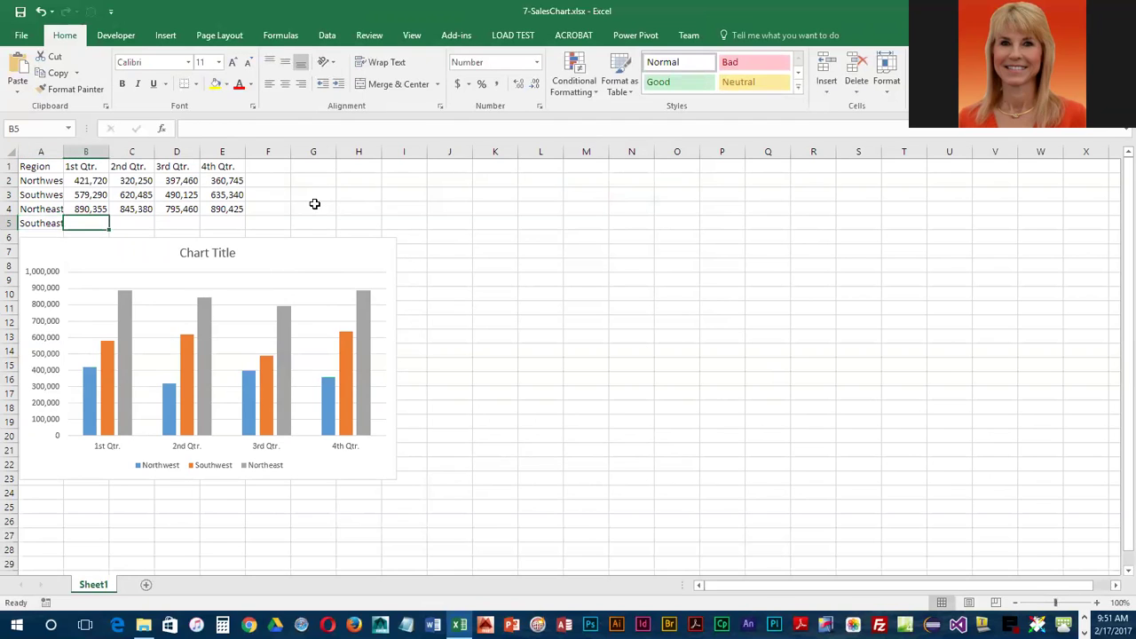
pyautogui.write('290450')
pyautogui.press('Tab')
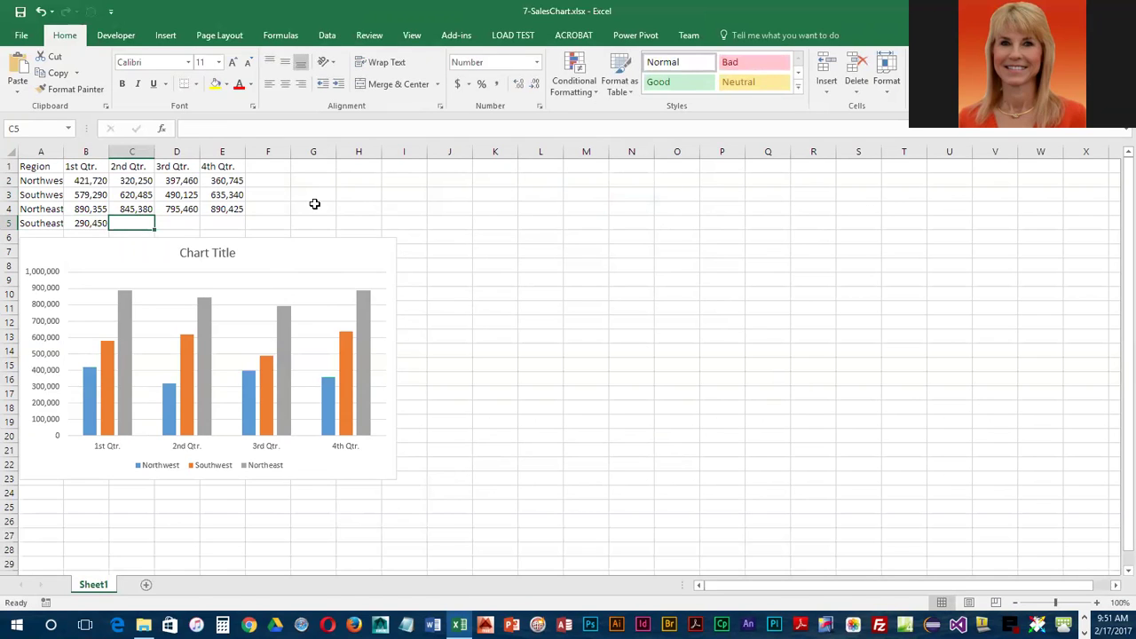
pyautogui.write('320765')
pyautogui.press('Tab')
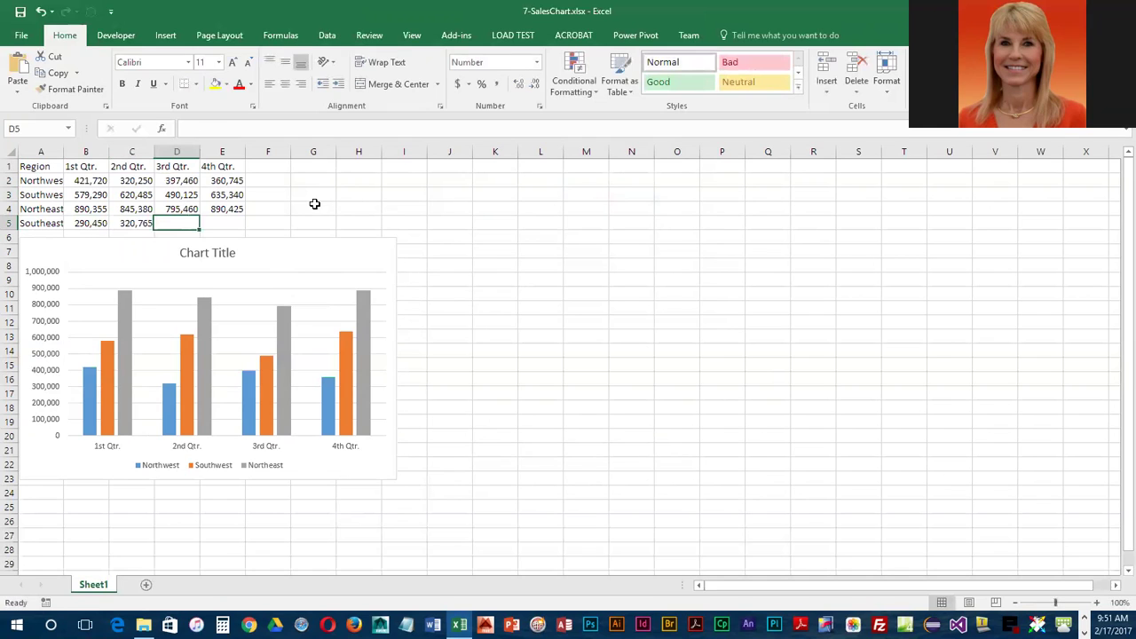
pyautogui.write('270,45')
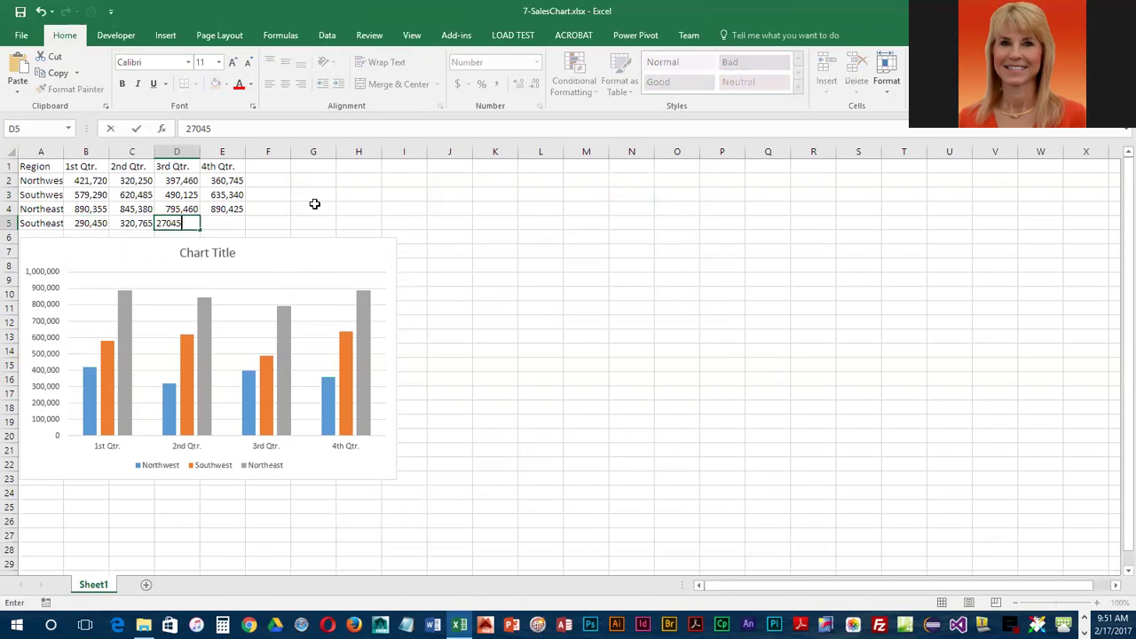
pyautogui.write('0')
pyautogui.press('Tab')
pyautogui.write('300455')
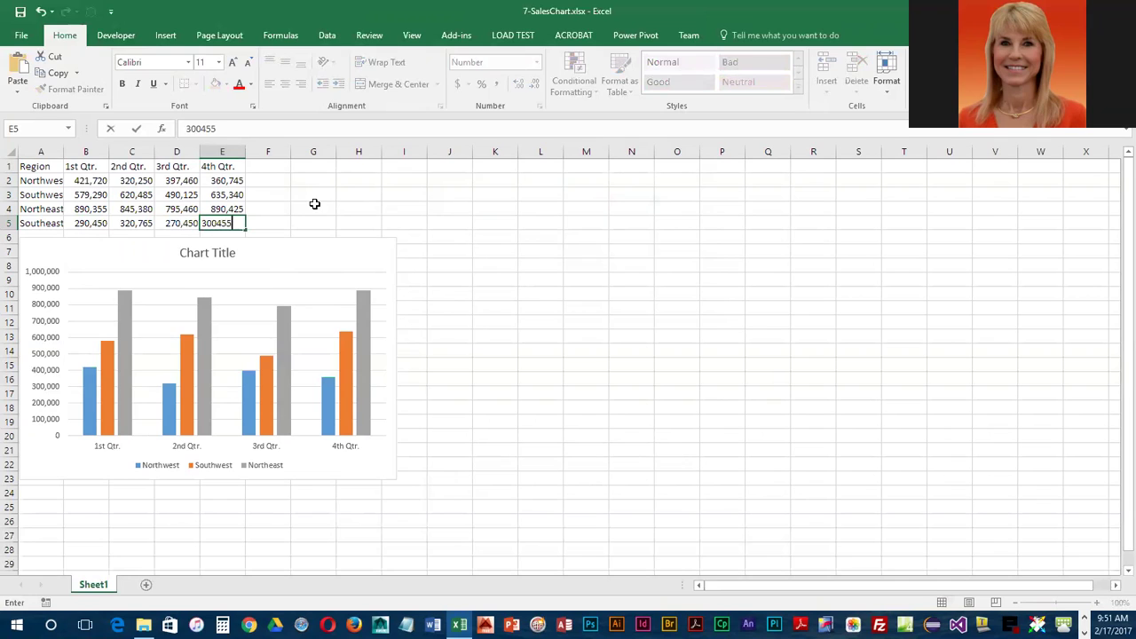
pyautogui.press('Tab')
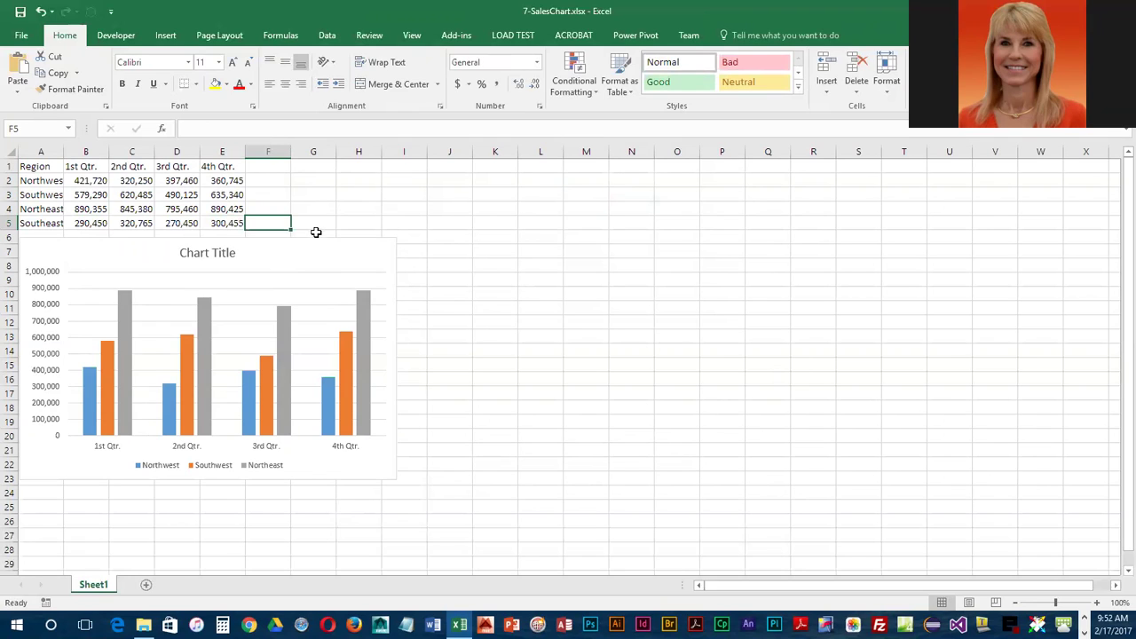
# Extend the chart's source range from row 4 to row 5, adding Southeast columns.
pyautogui.click(362, 253)
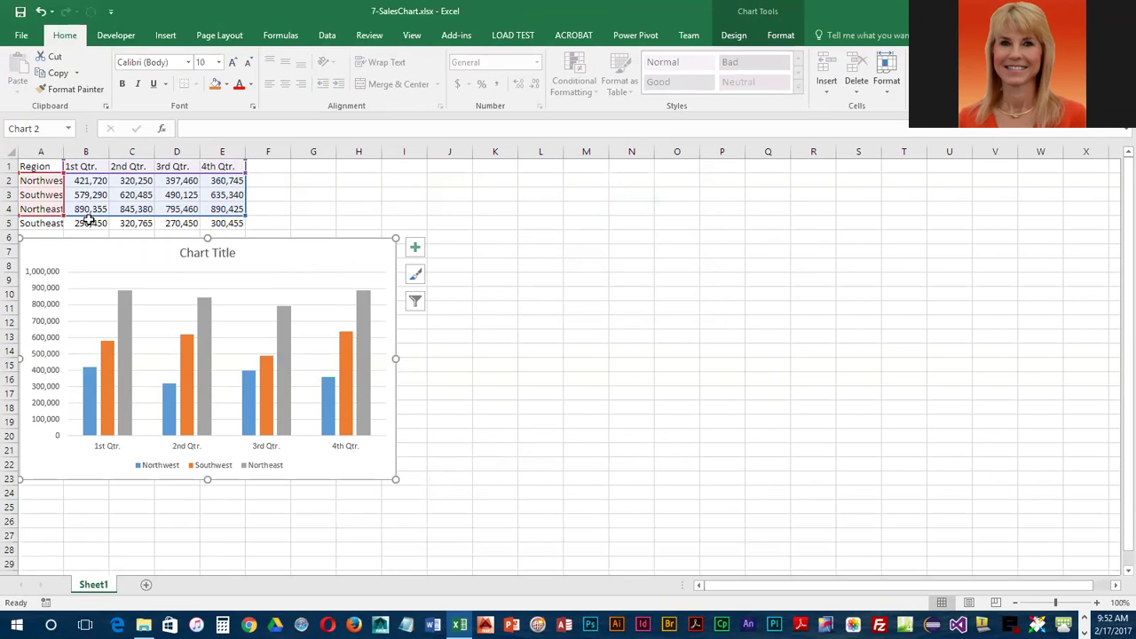
pyautogui.moveTo(243, 214); pyautogui.dragTo(242, 212)
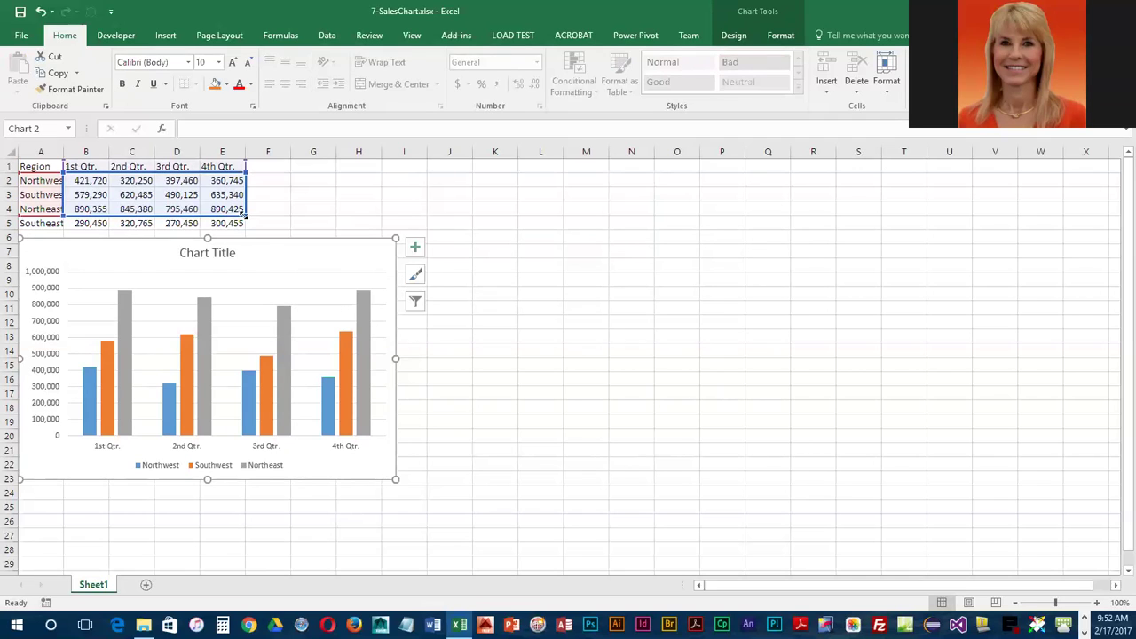
pyautogui.moveTo(245, 217); pyautogui.dragTo(245, 230)
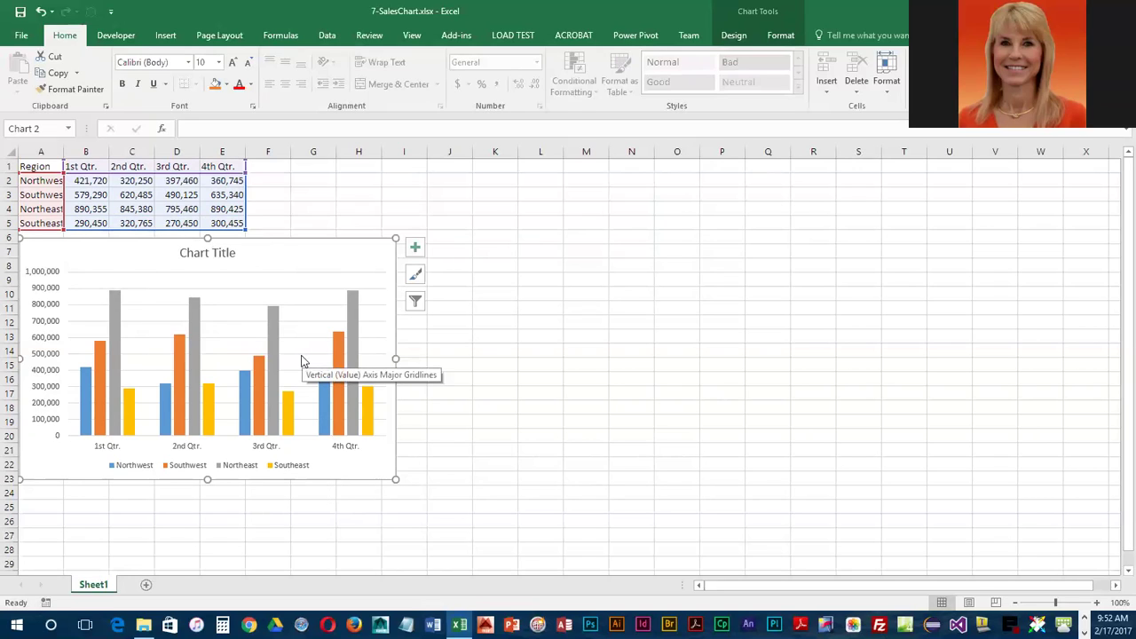
pyautogui.moveTo(313, 377)
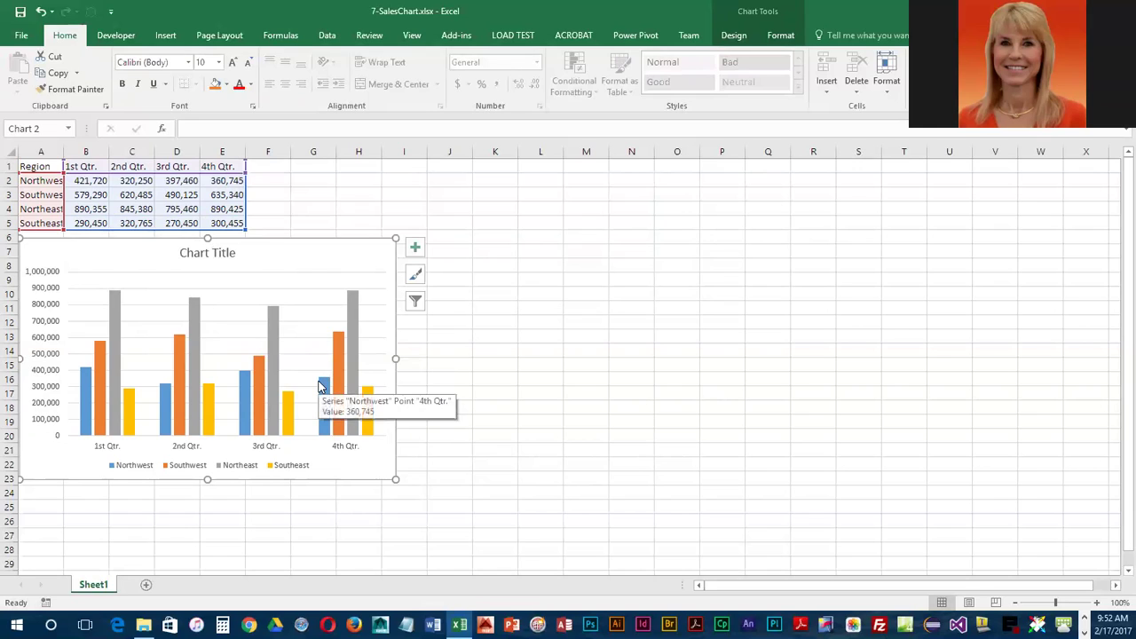